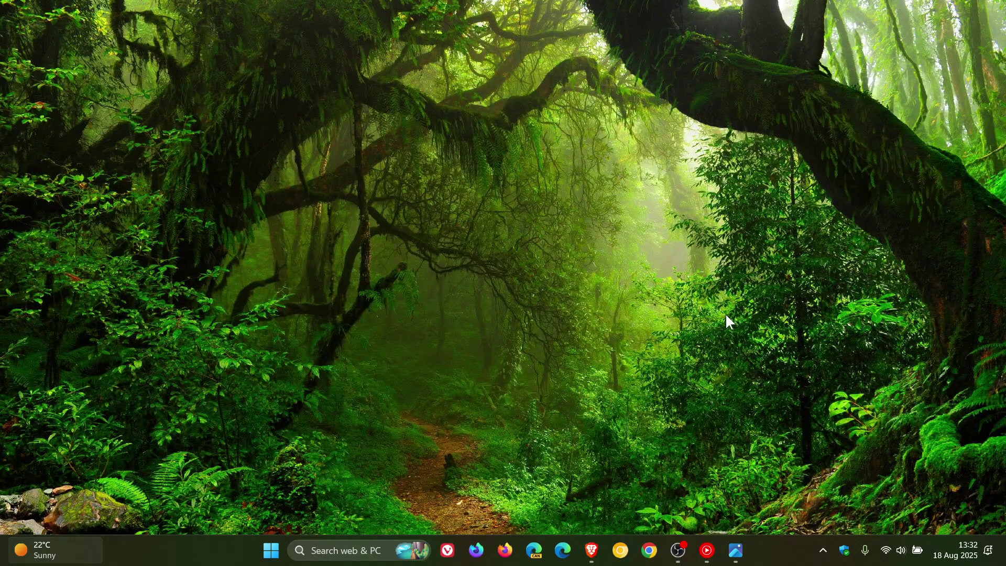
Restore the Flyby11 repo page in Brave and scroll past Releases to the README download table
left_click(592, 550)
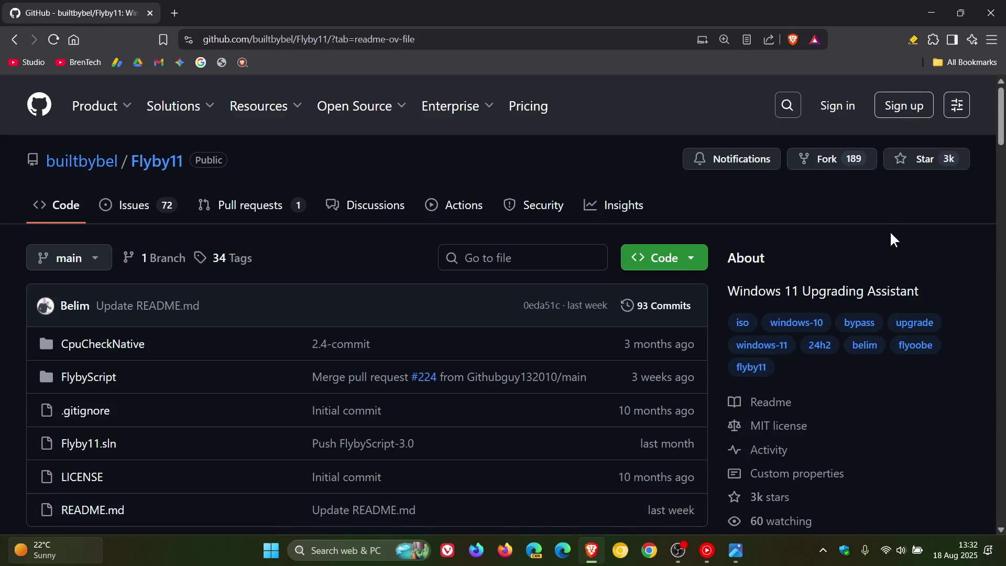
scroll(825, 202, "down", 5)
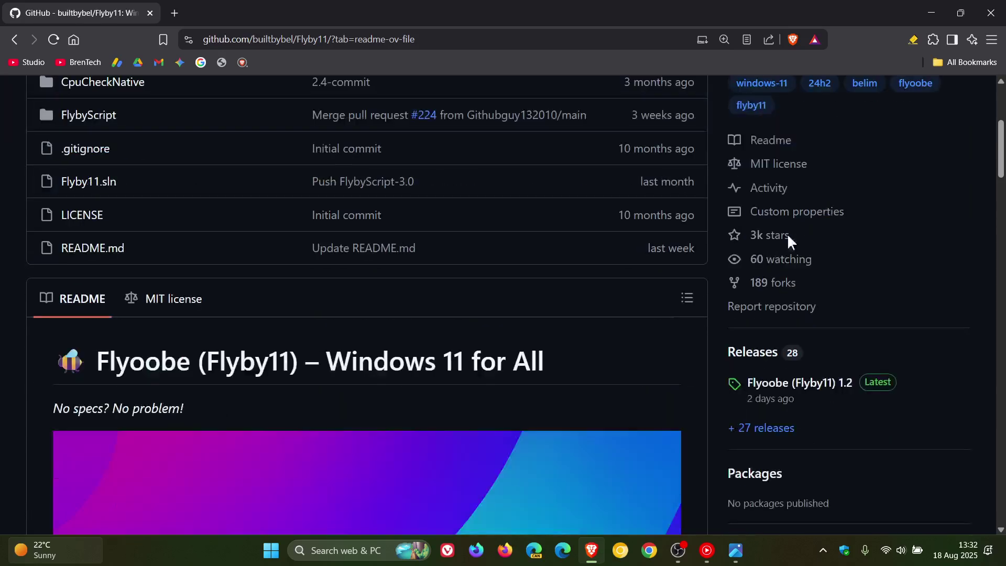
scroll(725, 274, "down", 5)
scroll(725, 275, "down", 10)
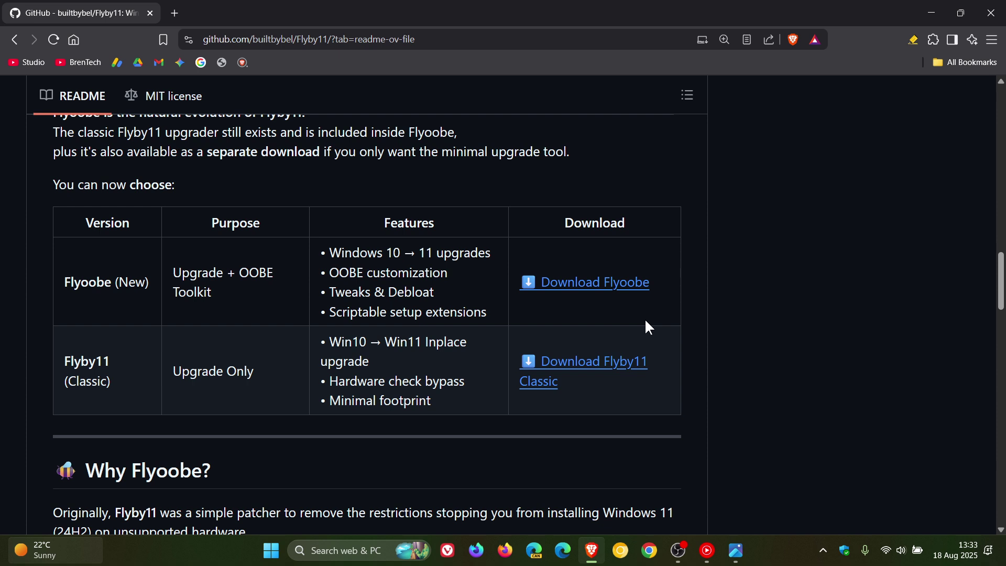
Minimize Brave and restore Flyoobe on its Upgrading Assistant page showing the ISO download options
left_click(935, 14)
left_click(736, 550)
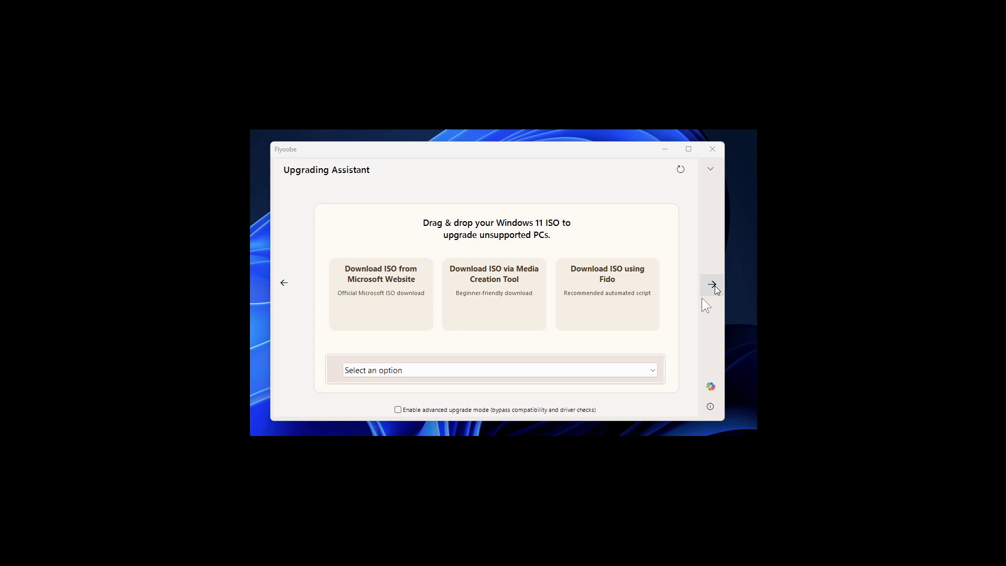
Step through the wizard pages from Getting Started to Setup Extensions
left_click(709, 287)
left_click(751, 289)
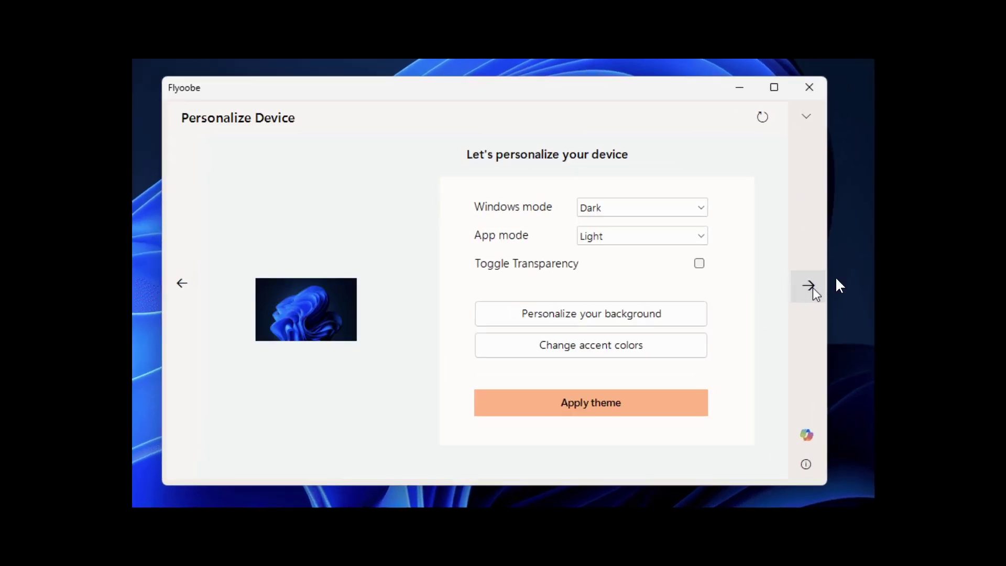
left_click(751, 289)
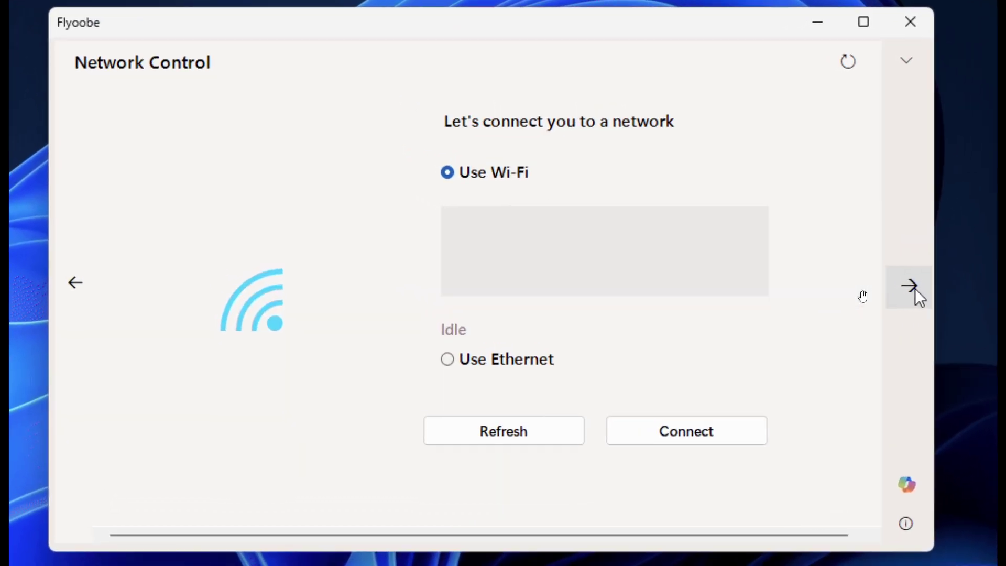
left_click(915, 288)
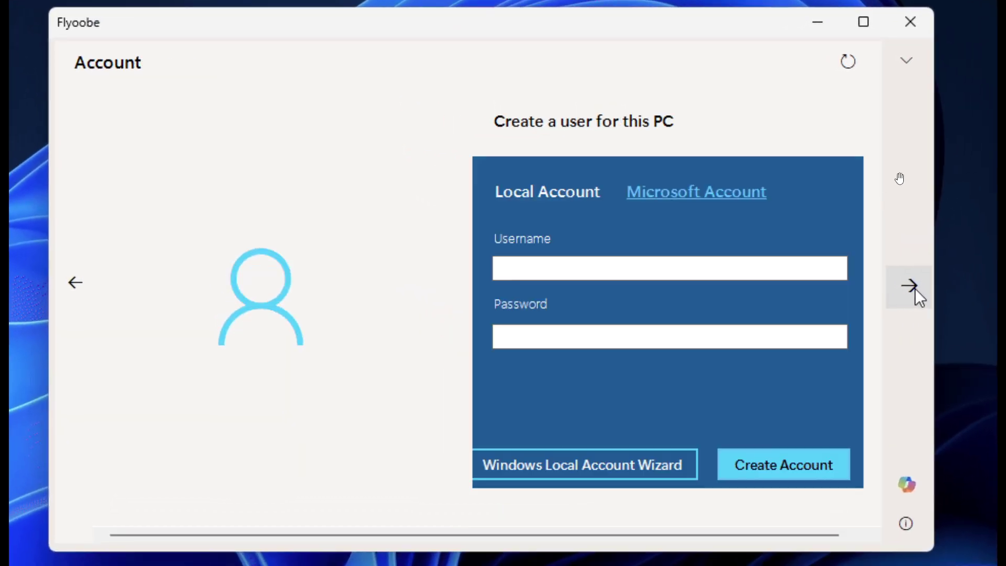
left_click(915, 288)
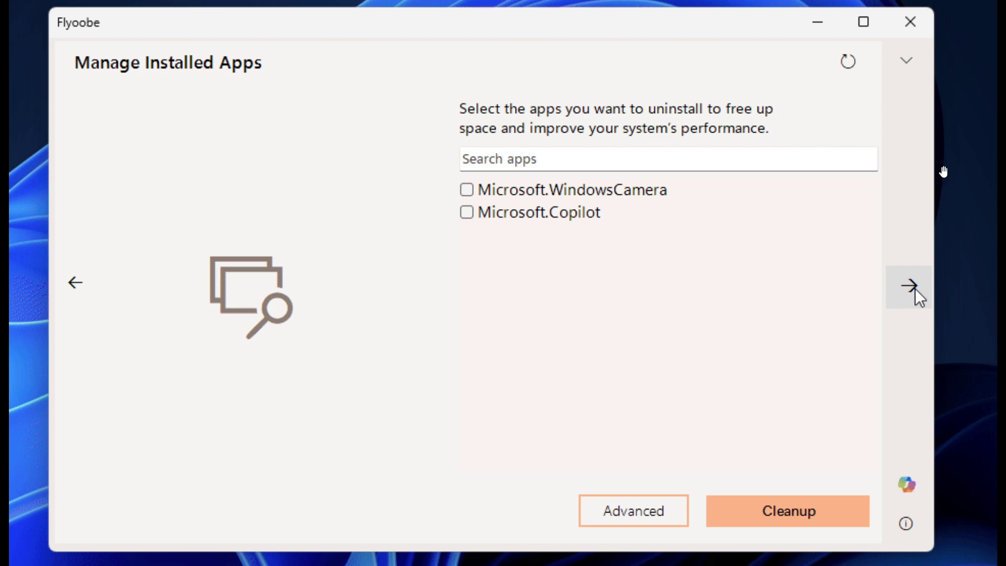
left_click(915, 288)
left_click(915, 288)
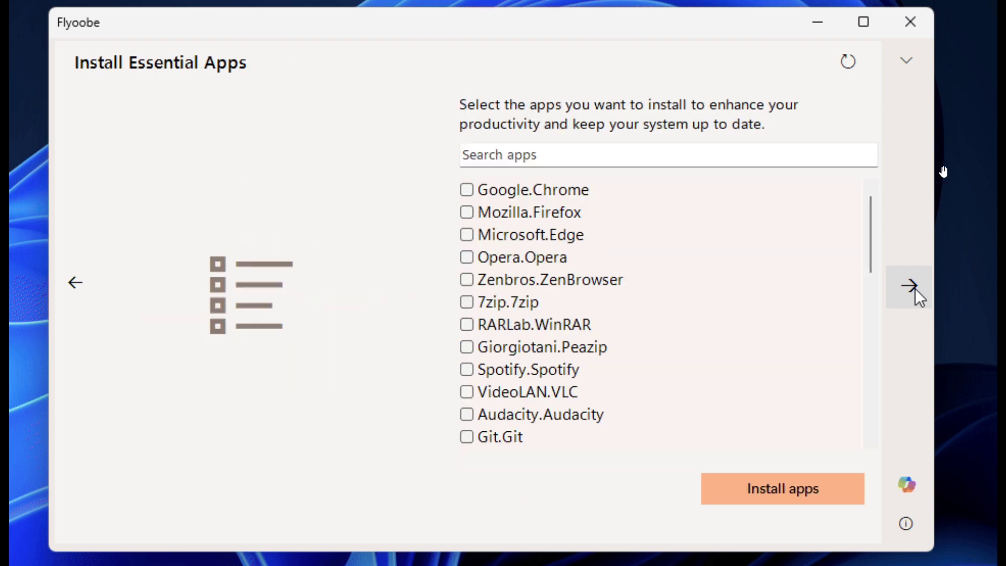
left_click(915, 288)
left_click(915, 289)
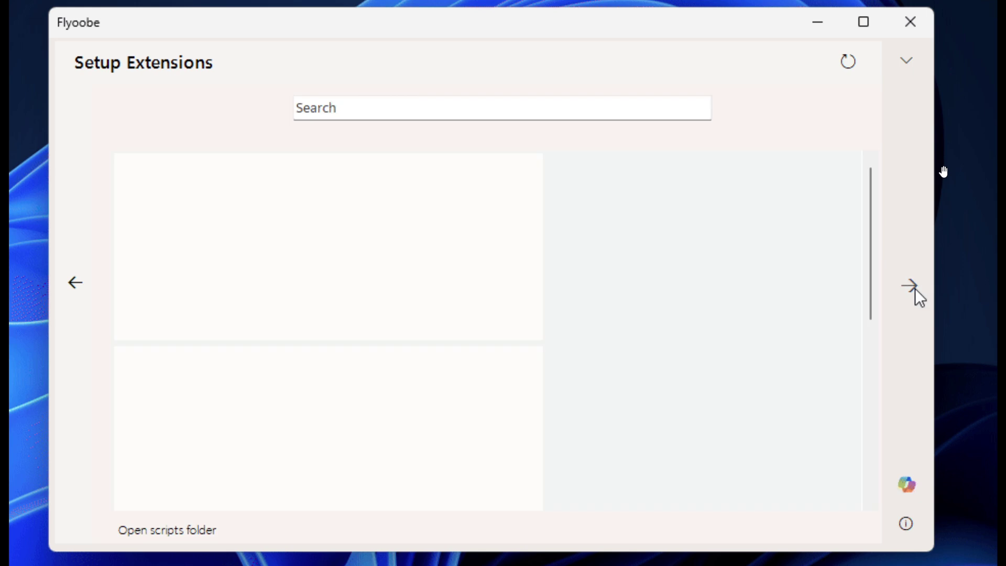
View the version 0.35.52 About info, then cycle the wizard pages again to Setup Extensions
left_click(907, 523)
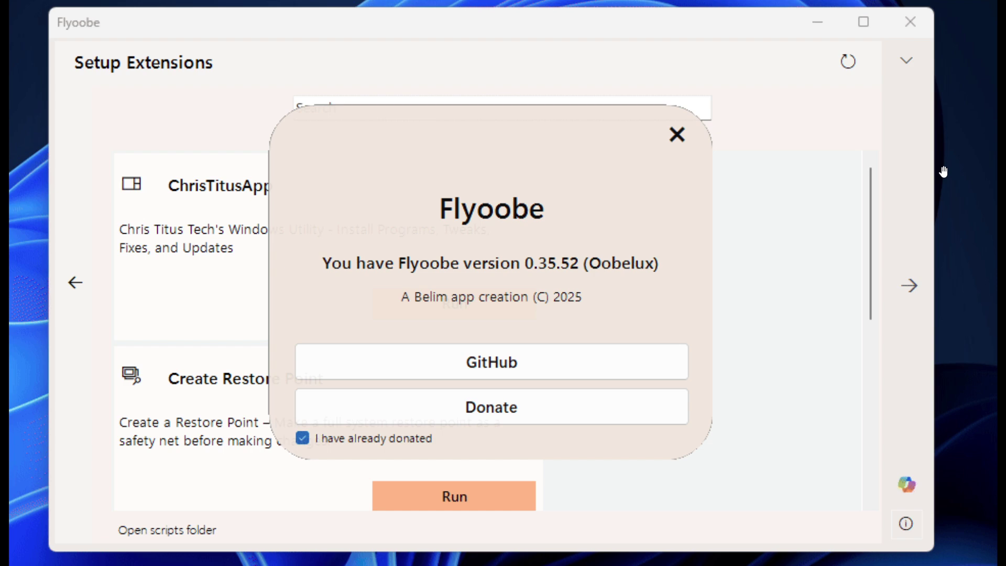
left_click(915, 288)
left_click(914, 288)
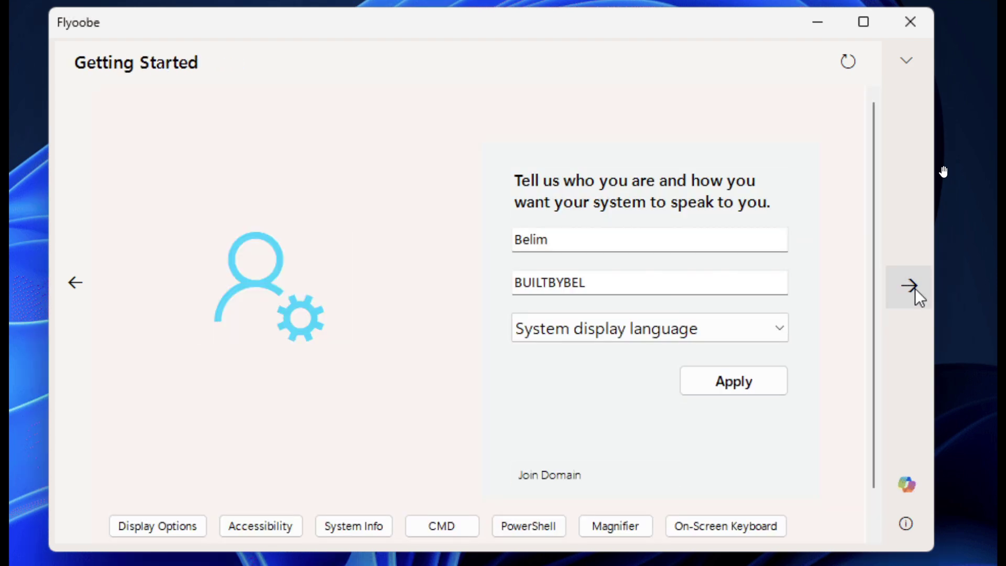
left_click(915, 288)
left_click(915, 288)
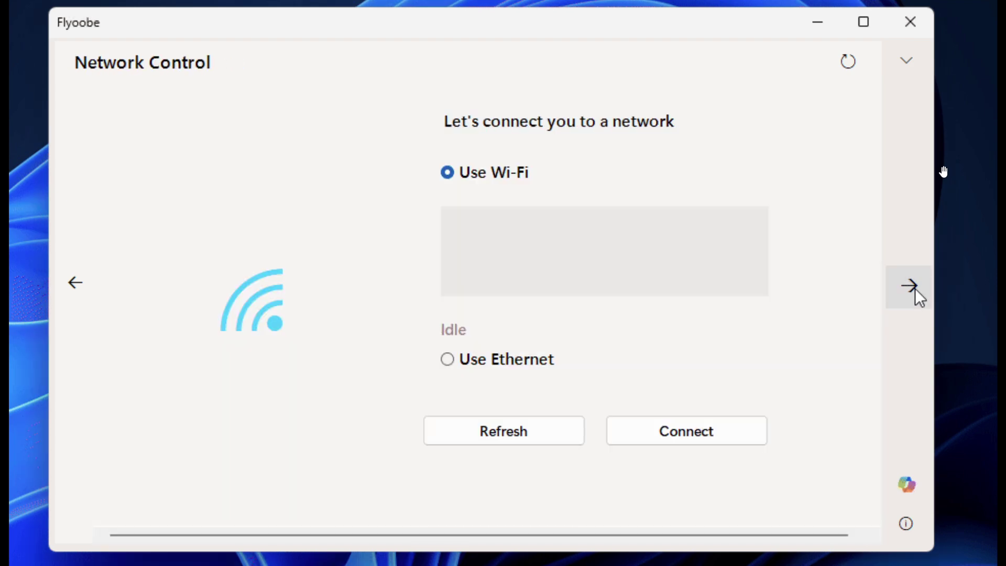
left_click(915, 288)
left_click(915, 288)
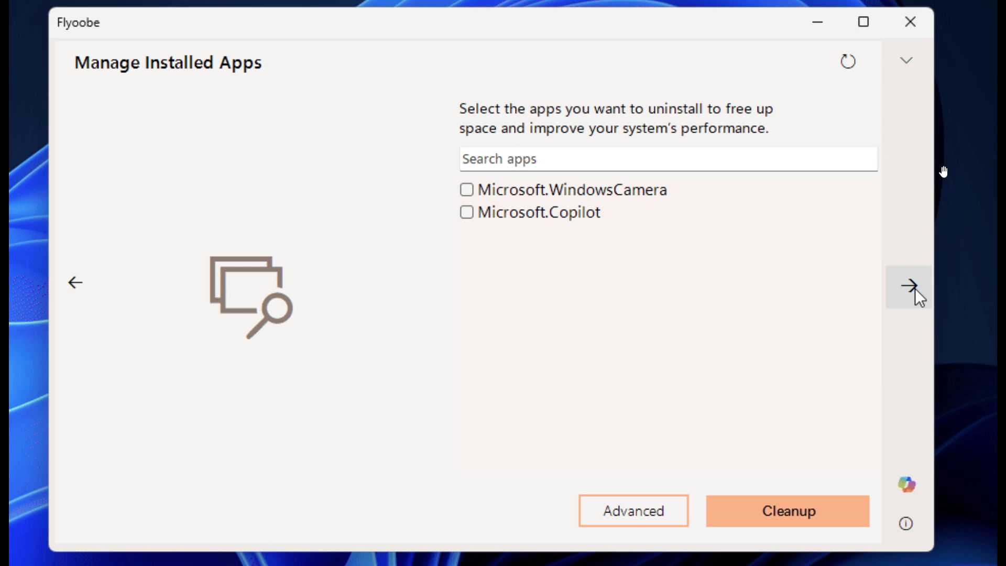
left_click(915, 288)
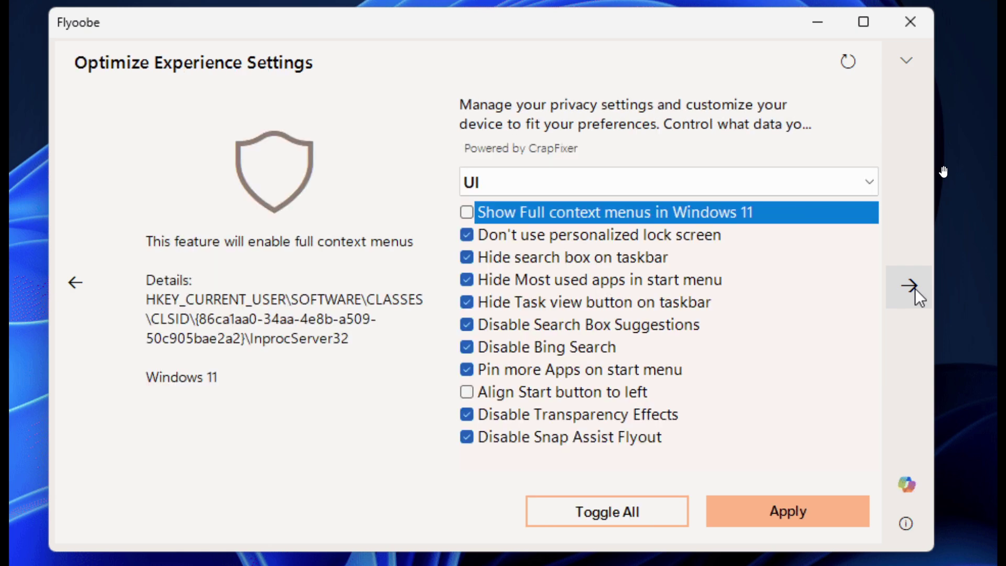
left_click(915, 288)
left_click(915, 288)
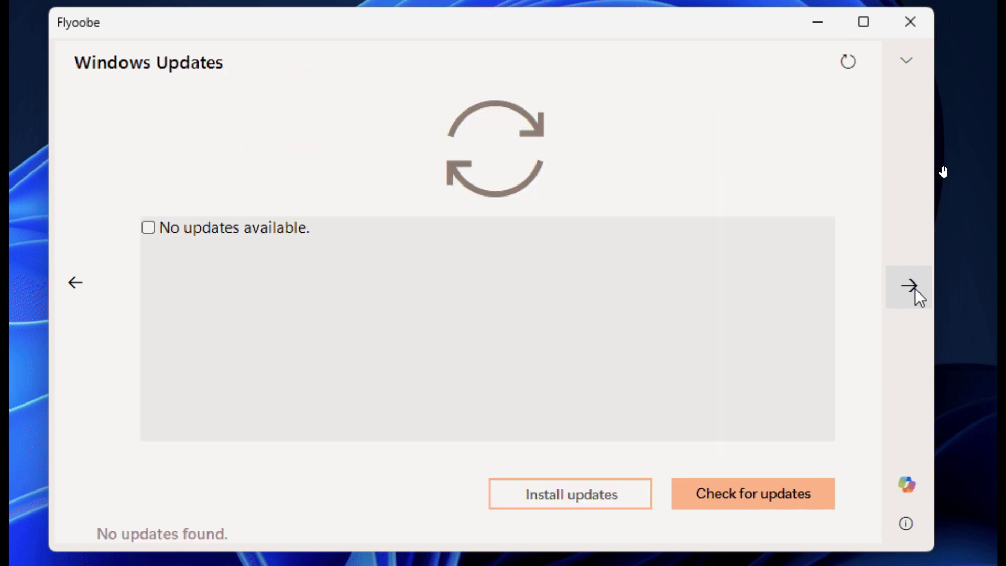
left_click(915, 288)
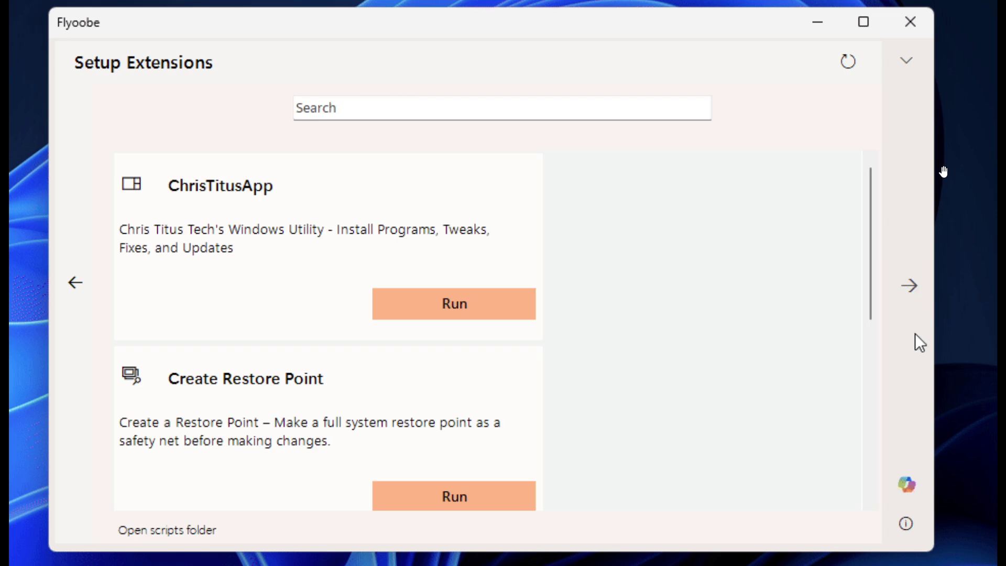
Check the version info once more and advance through the pages to Manage Installed Apps
left_click(908, 523)
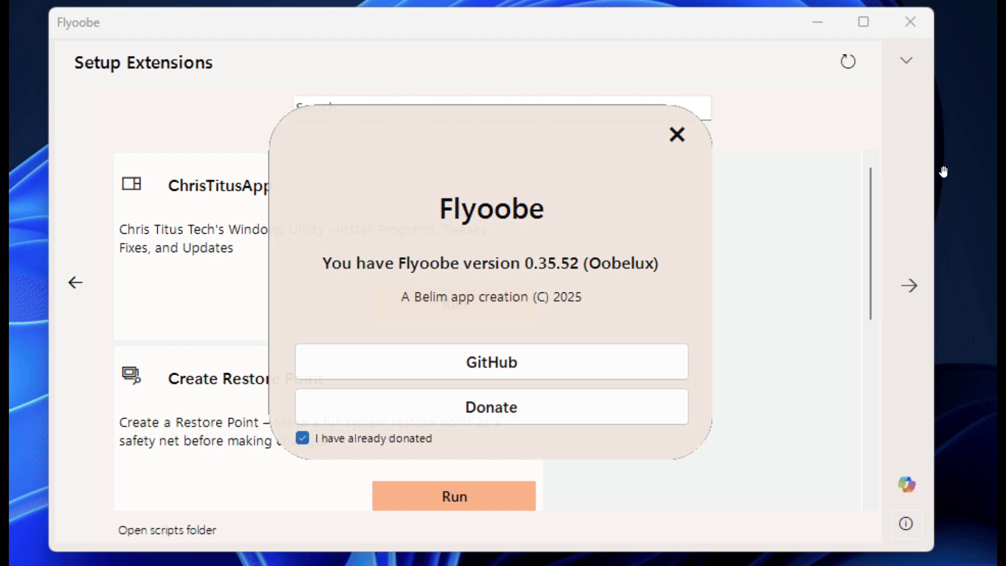
left_click(915, 288)
left_click(915, 288)
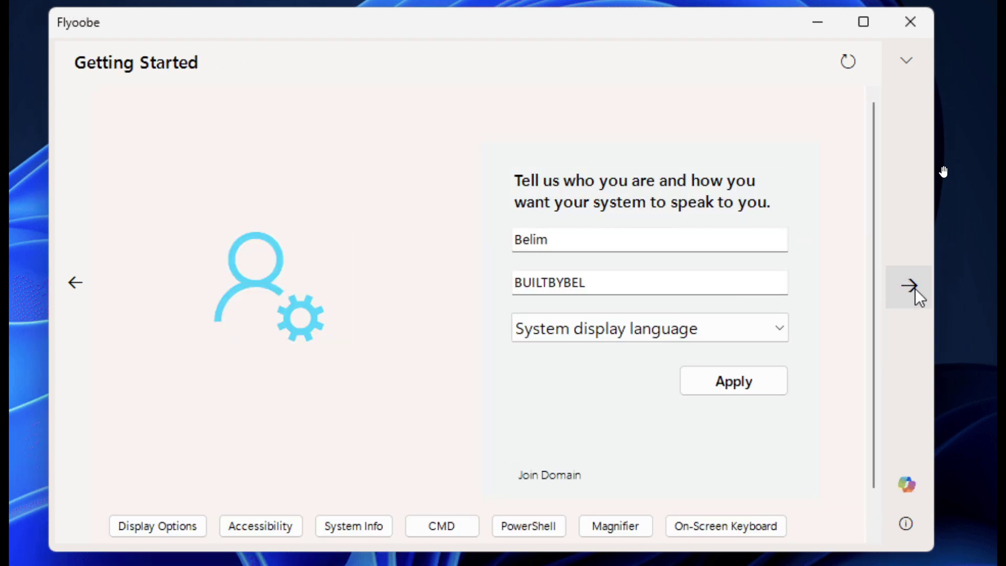
left_click(915, 290)
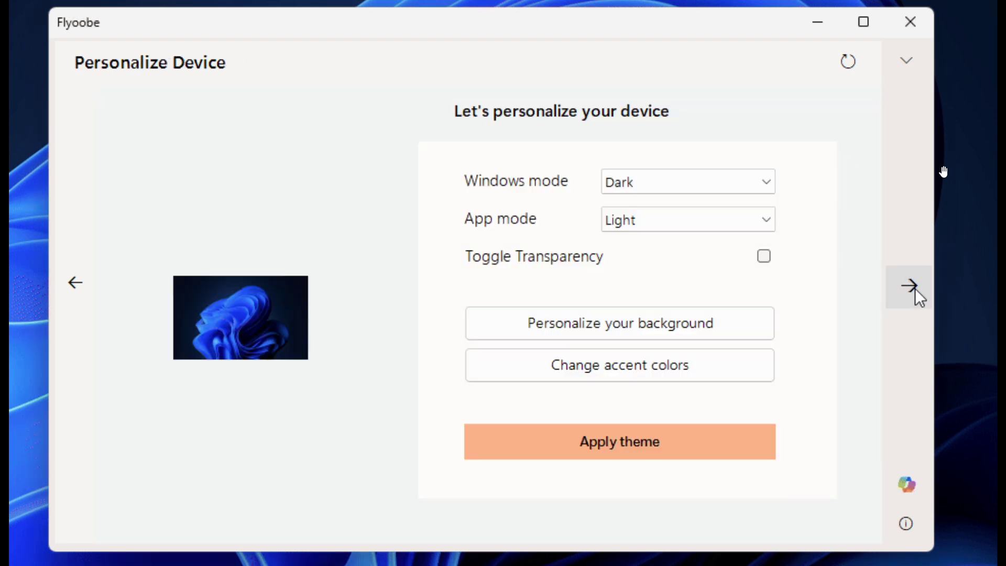
left_click(915, 290)
left_click(915, 288)
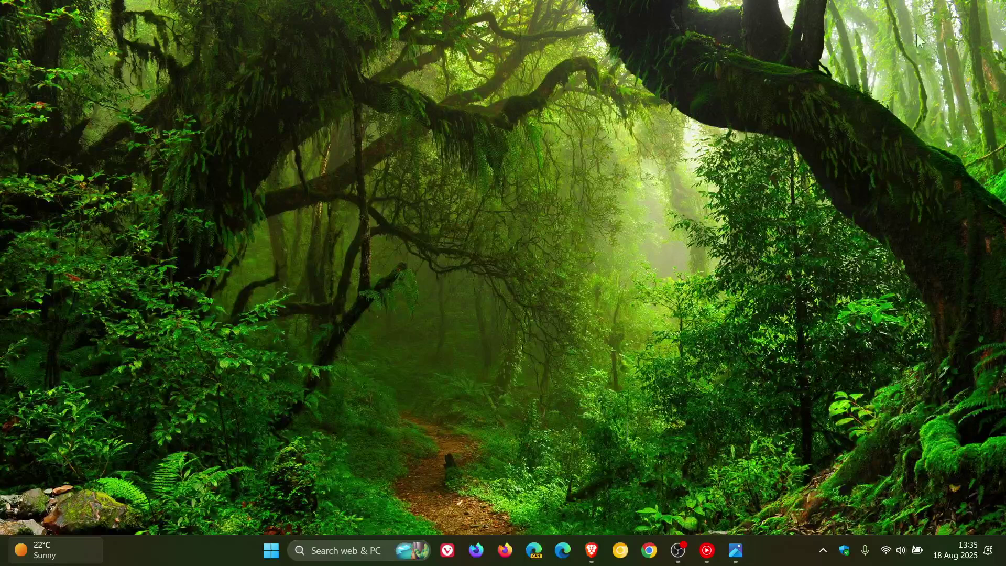